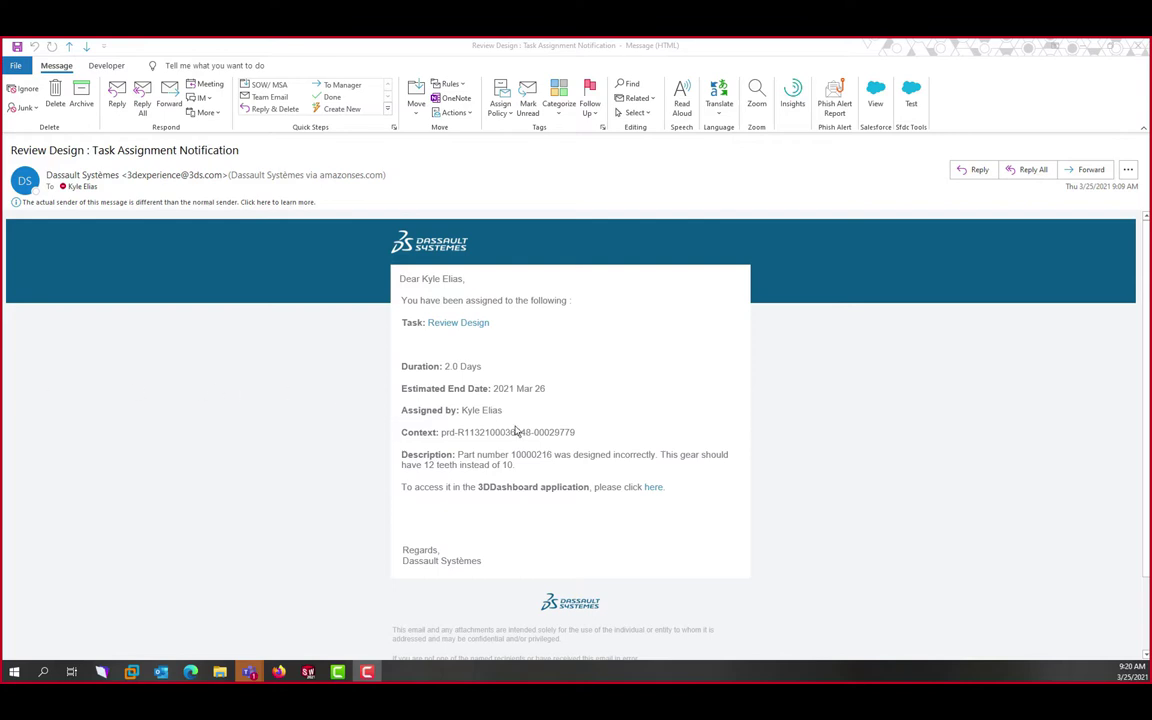
# - Open the Review Design task from the email link to show its context 10000239 and attachments
pyautogui.click(654, 487)
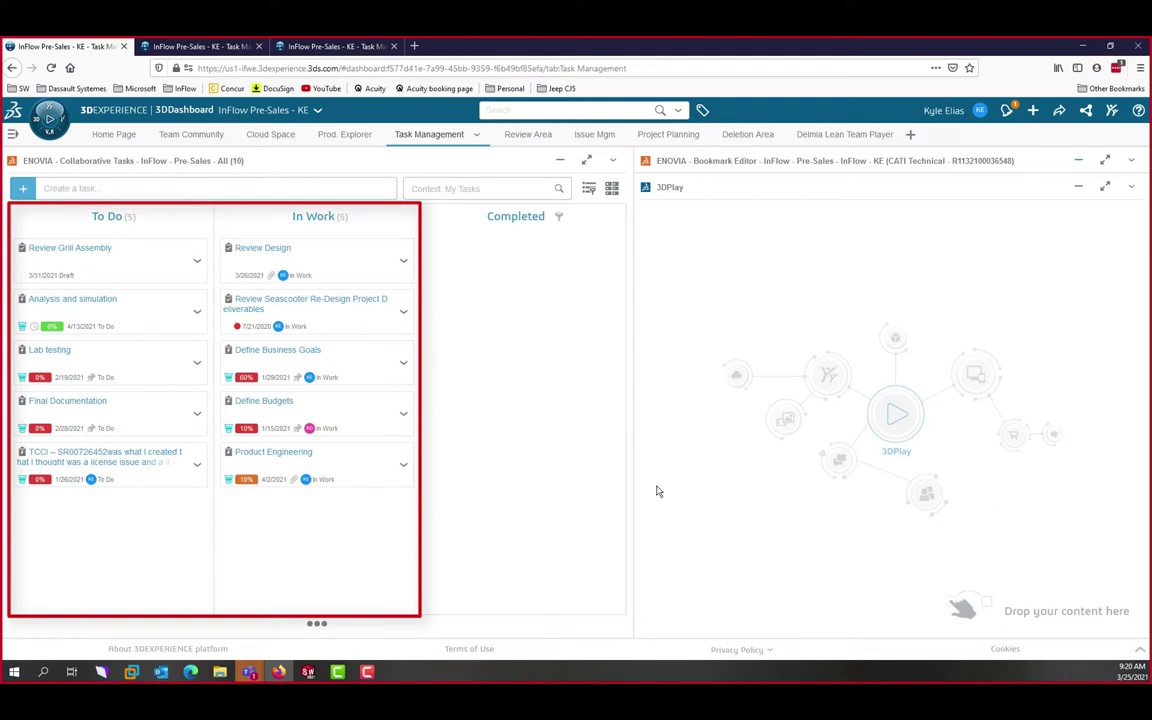
pyautogui.click(361, 266)
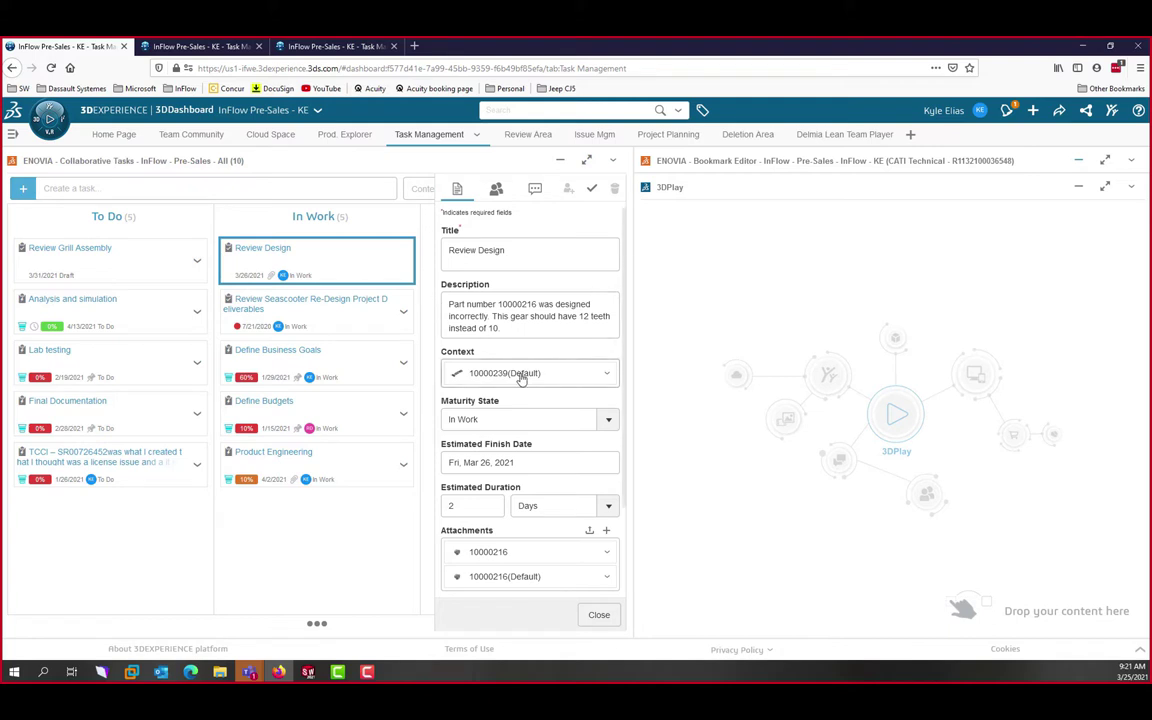
# - Load assembly 10000239 into 3DPlay, zoom to the gear, then display part 10000216 alone
pyautogui.moveTo(515, 373); pyautogui.dragTo(876, 410)
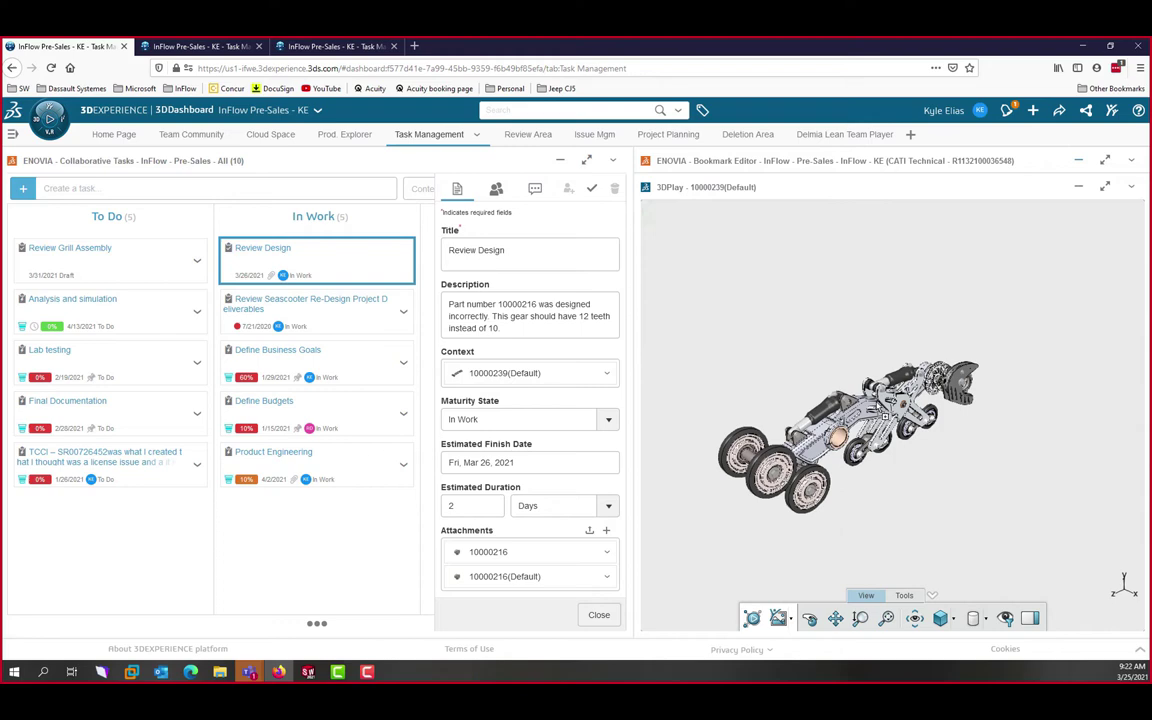
pyautogui.scroll(5, 957, 385)
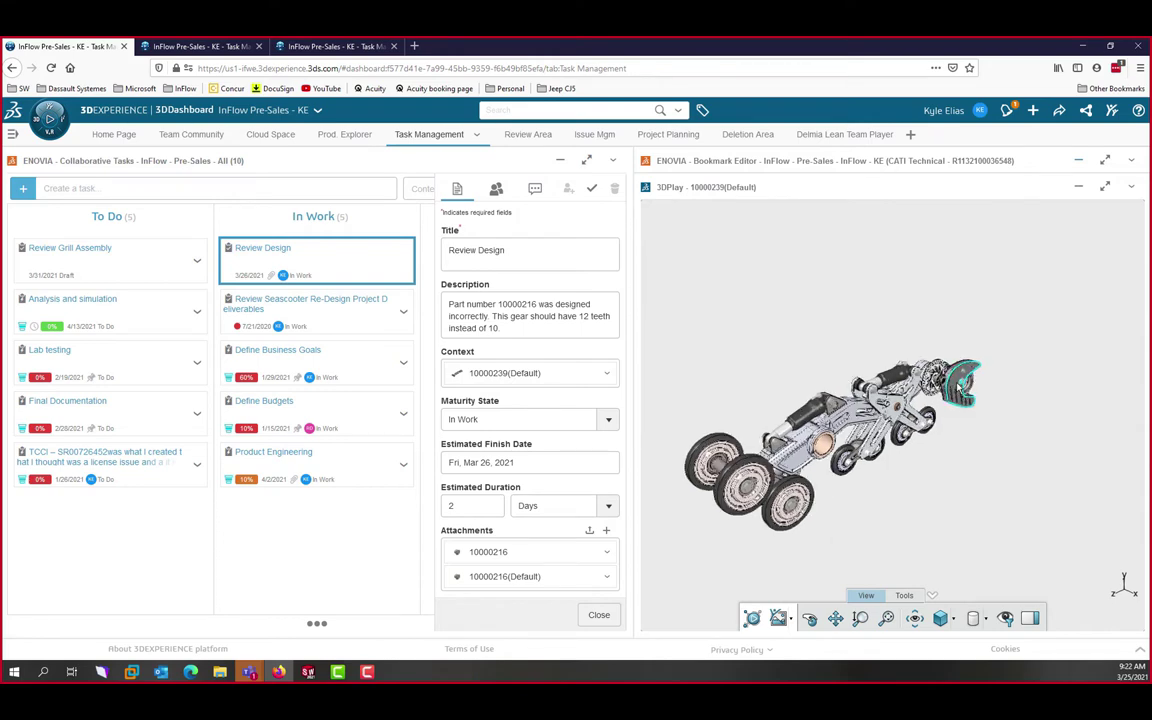
pyautogui.scroll(6, 957, 385)
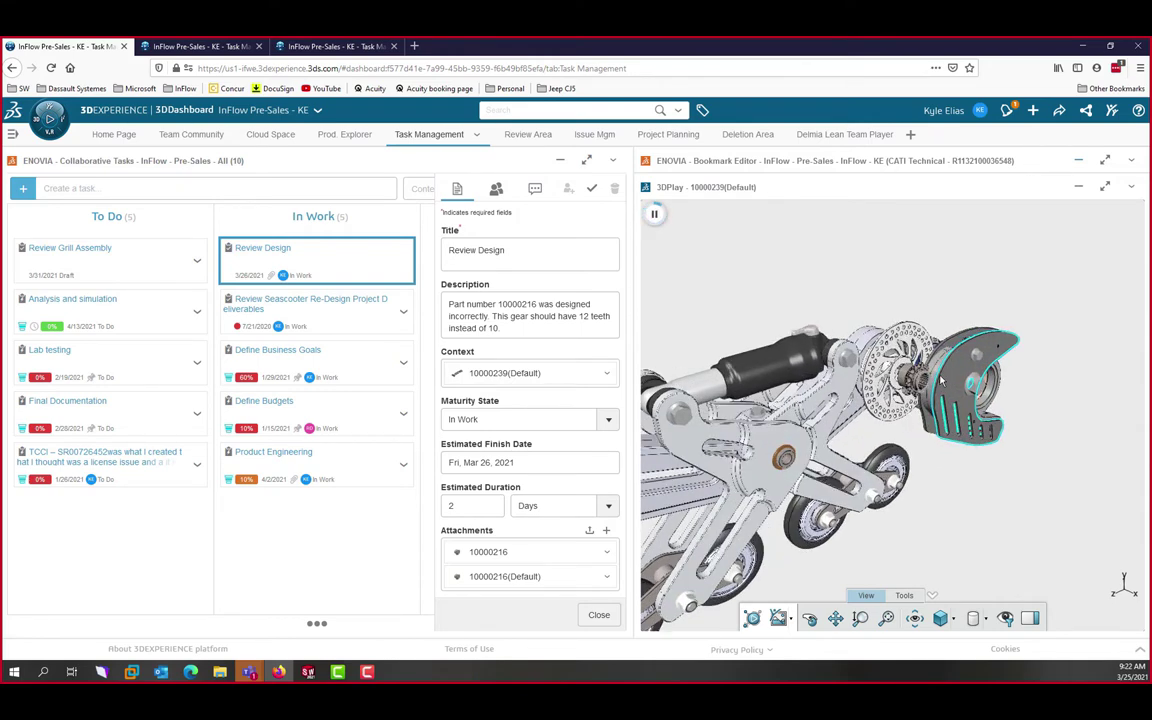
pyautogui.click(872, 359)
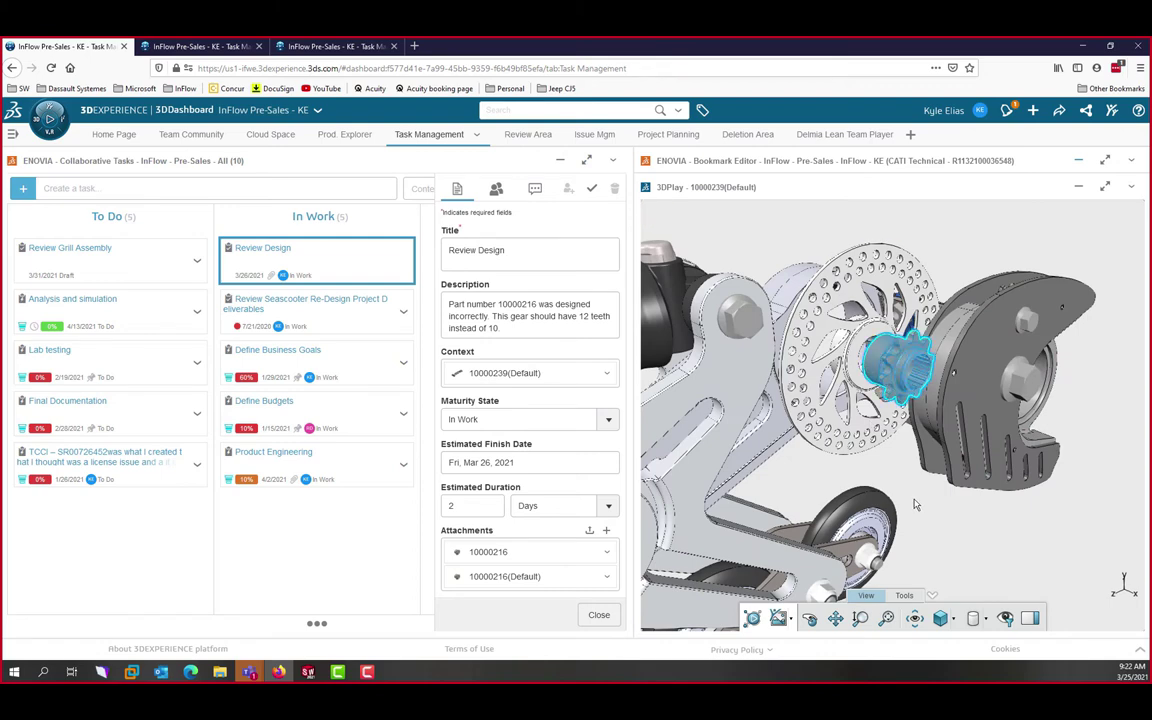
pyautogui.moveTo(792, 458); pyautogui.dragTo(803, 485)
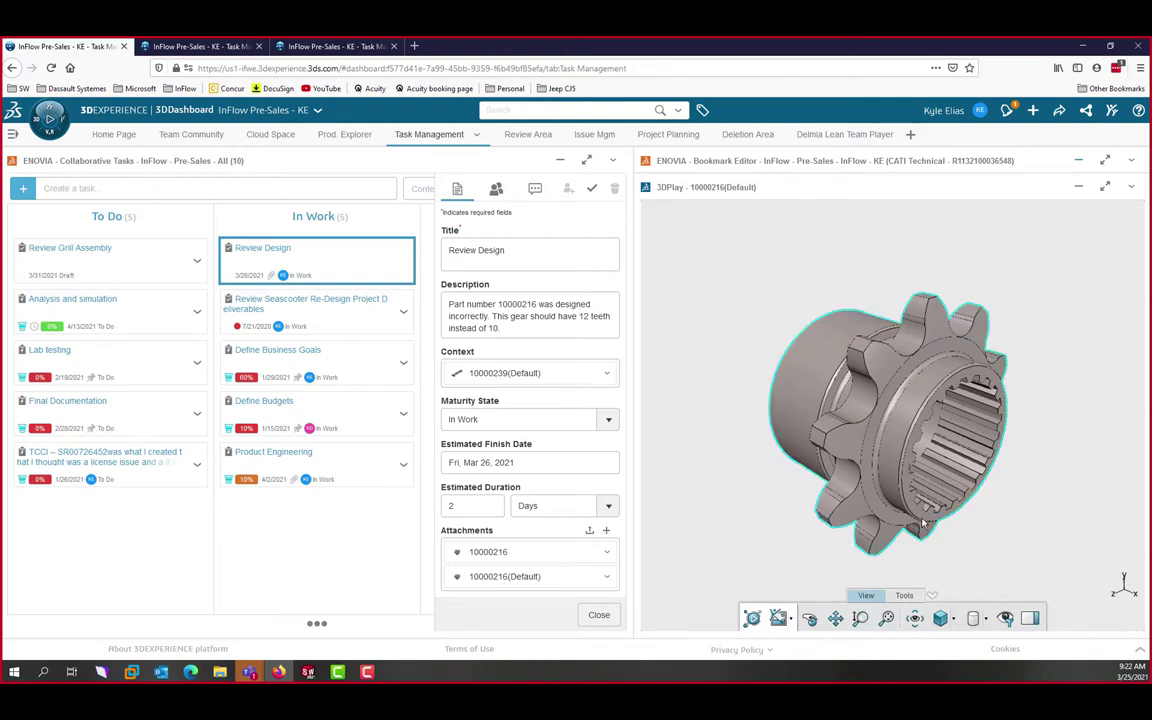
# - Rotate the gear to its splined bore, then bring assembly 10000239 into Issue Management
pyautogui.moveTo(909, 464); pyautogui.dragTo(790, 517)
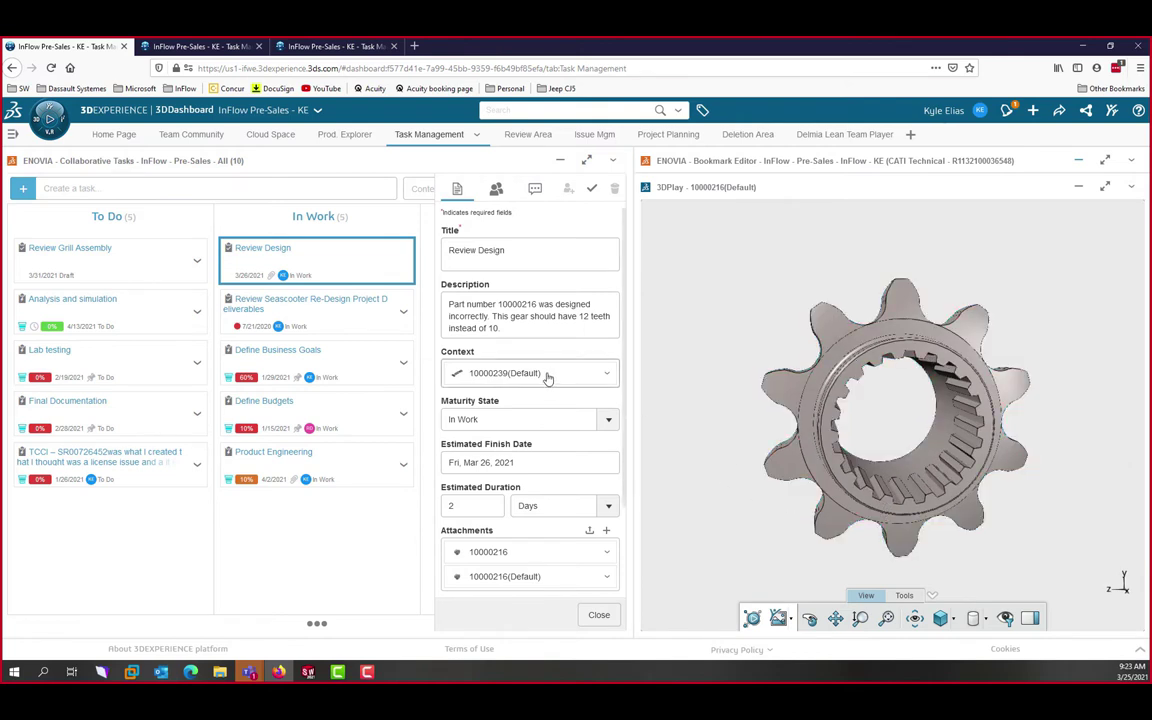
pyautogui.moveTo(548, 378); pyautogui.dragTo(787, 406)
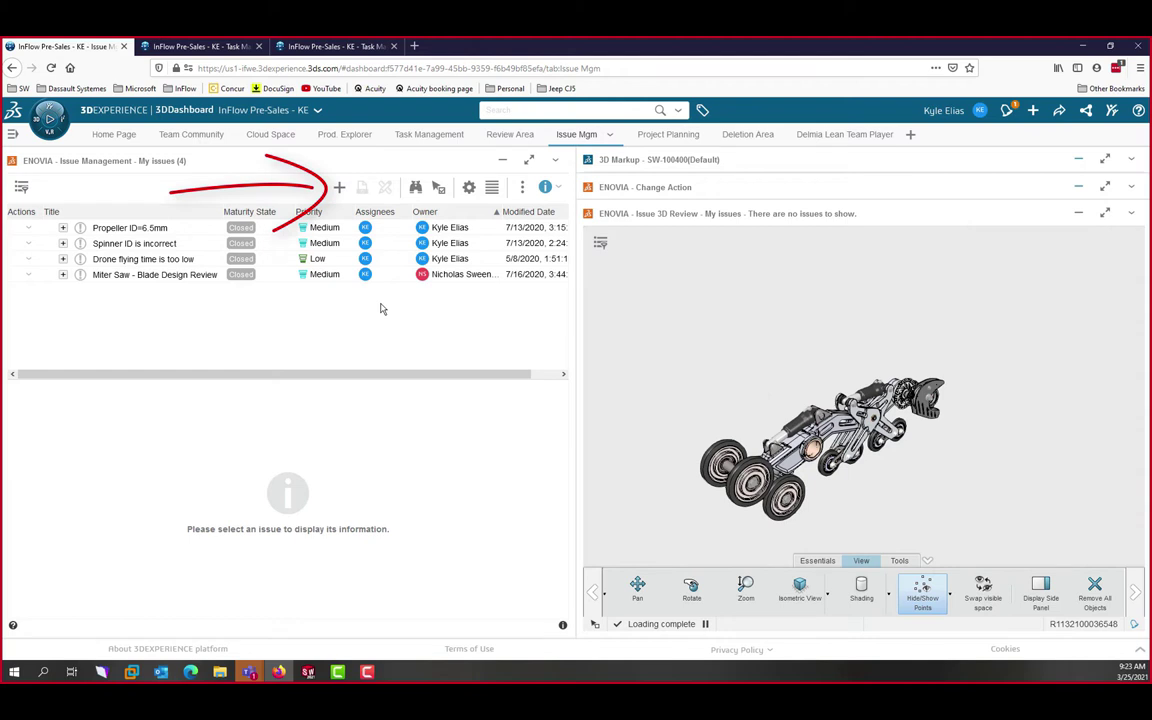
# - Create an issue 'Incorrect gear design' described 'Review and correct gear design as needed', priority Medium
pyautogui.click(339, 187)
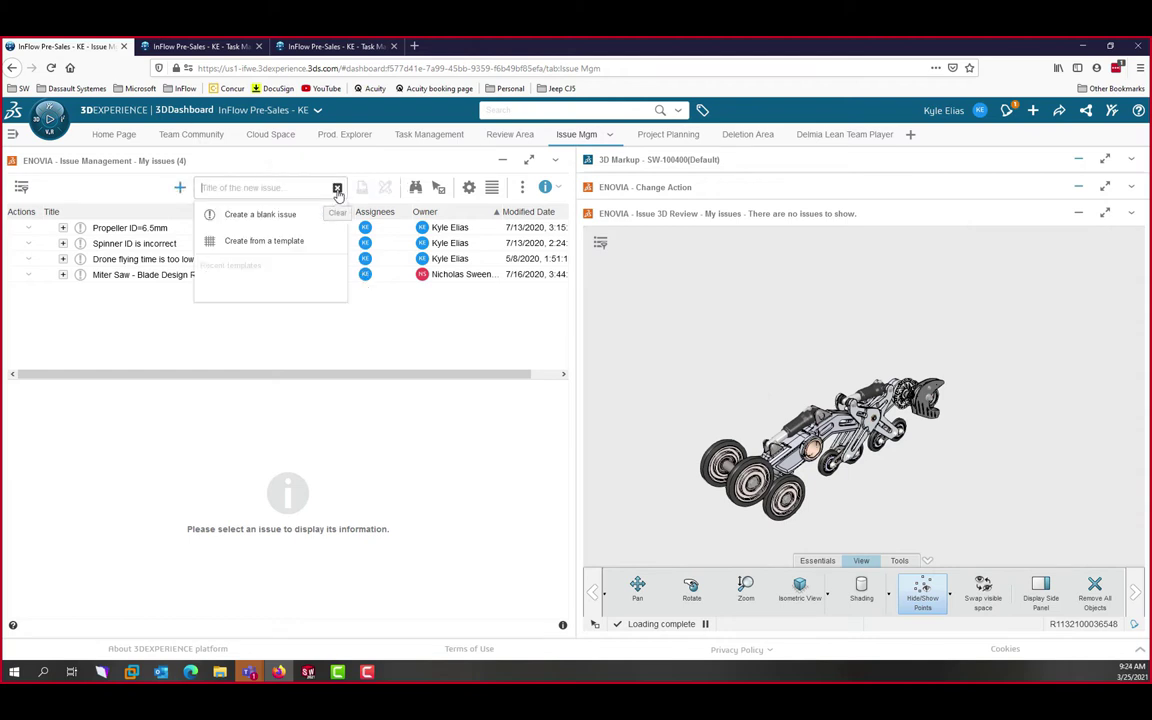
pyautogui.click(293, 221)
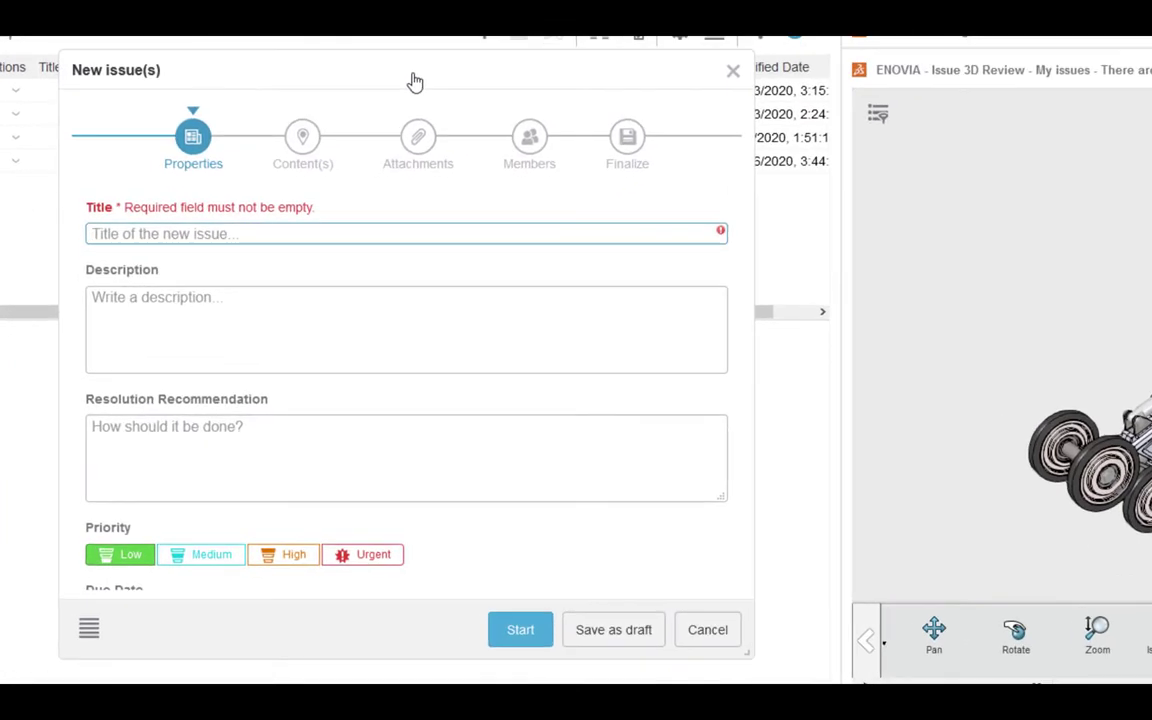
pyautogui.write('Incorrect')
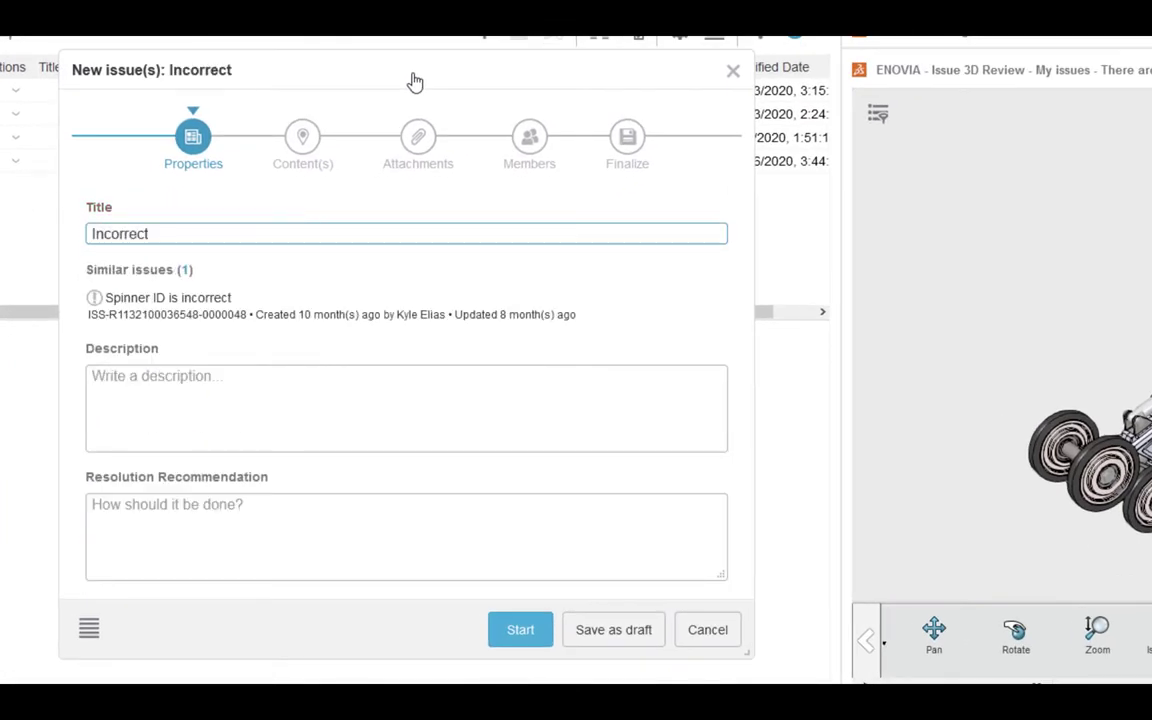
pyautogui.write(' gear design')
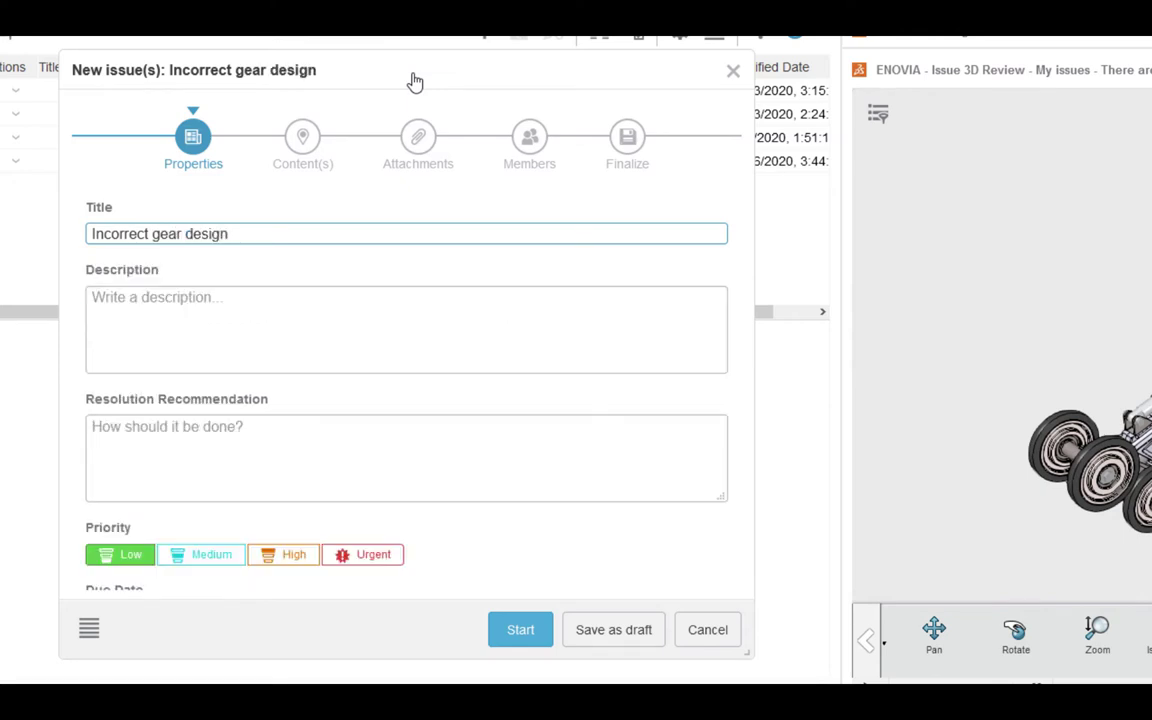
pyautogui.press('Tab')
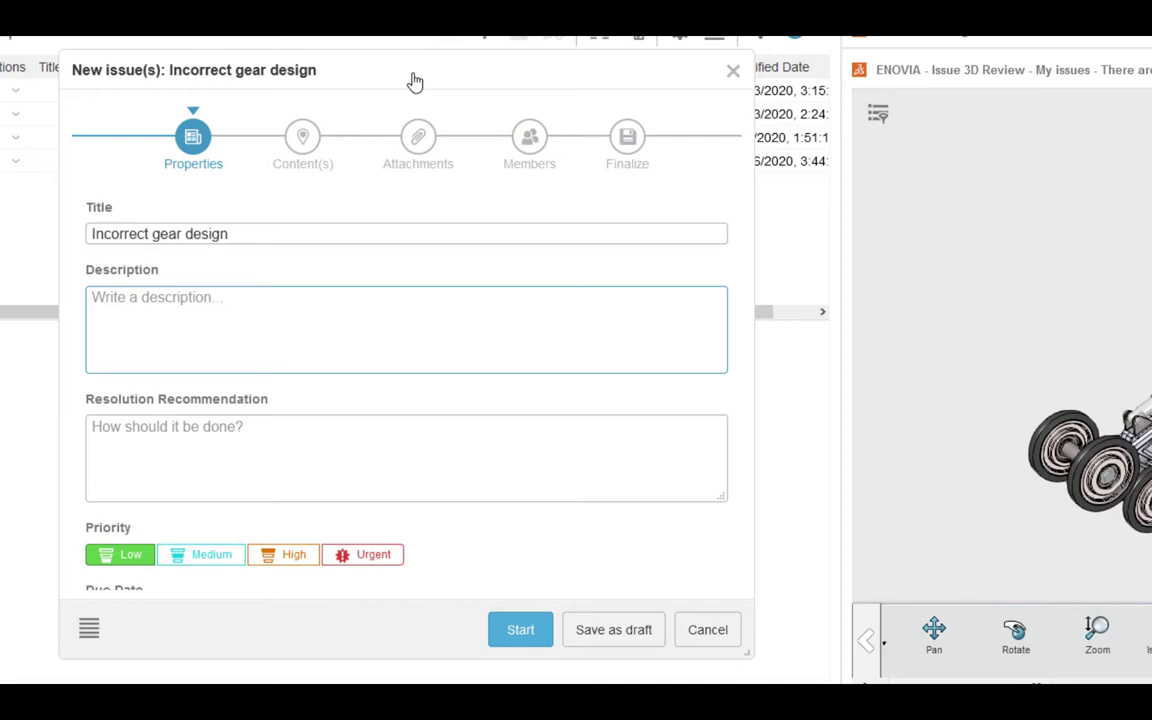
pyautogui.write('Review and c')
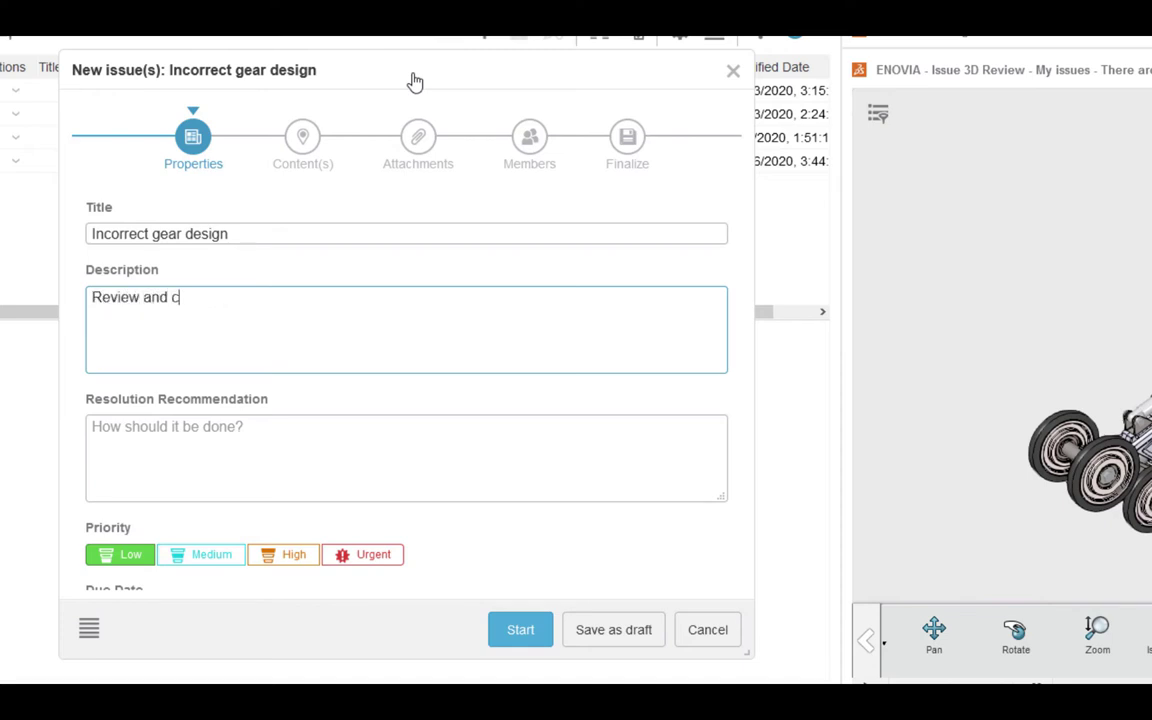
pyautogui.write('orrect gear design as needed')
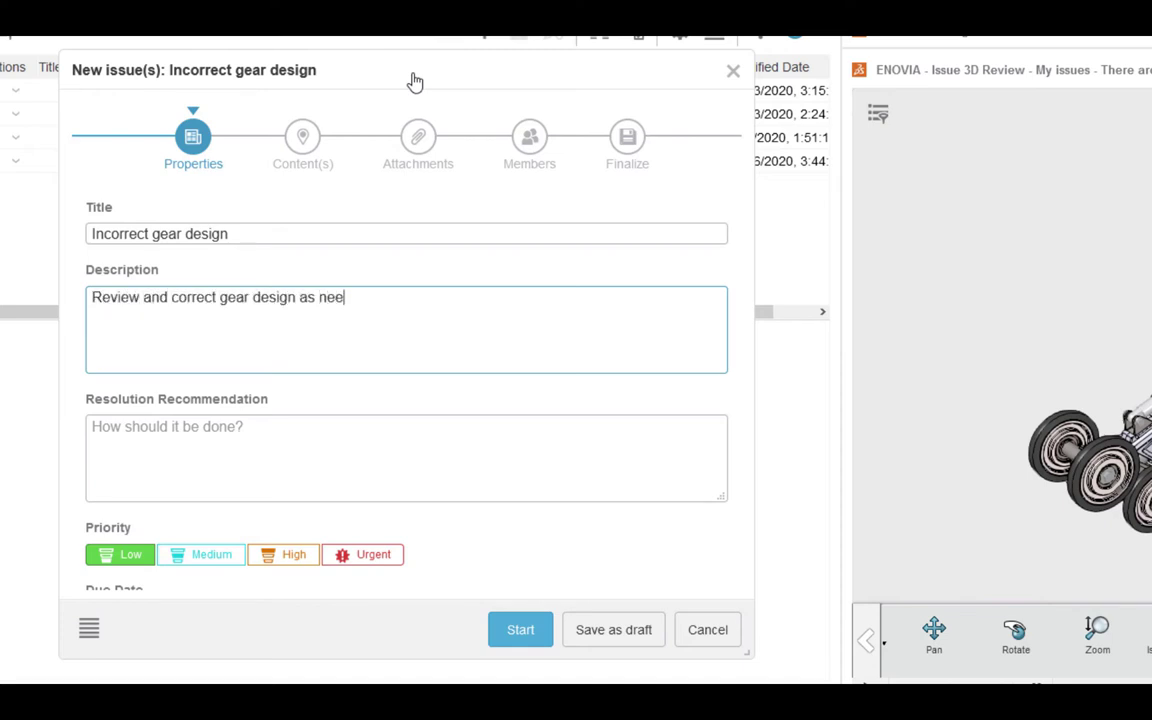
pyautogui.click(202, 563)
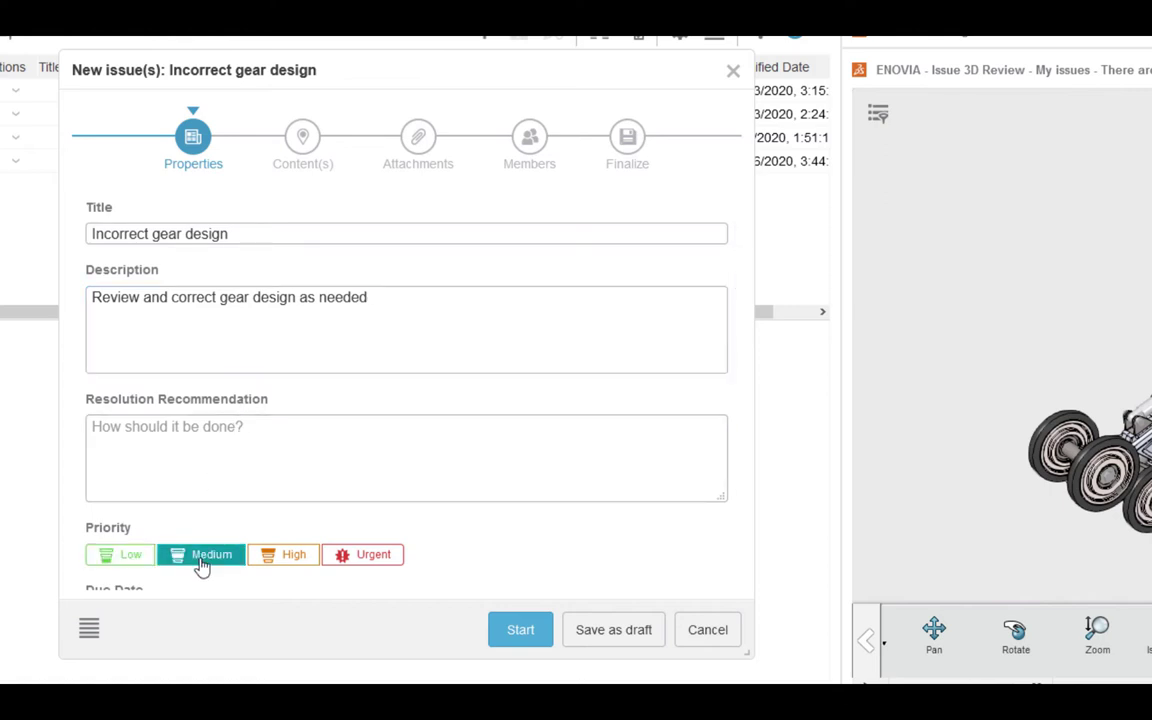
# - Set the issue's due date to Apr 1, 2021 and continue to Contents
pyautogui.scroll(-2, 202, 566)
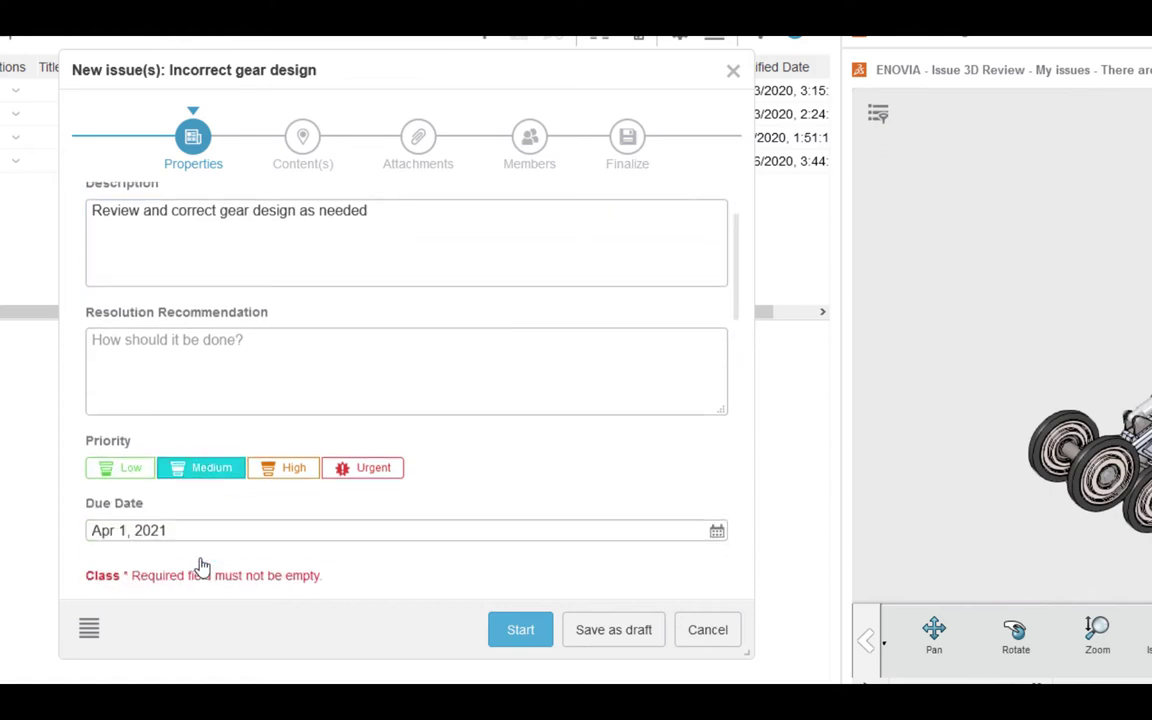
pyautogui.click(262, 535)
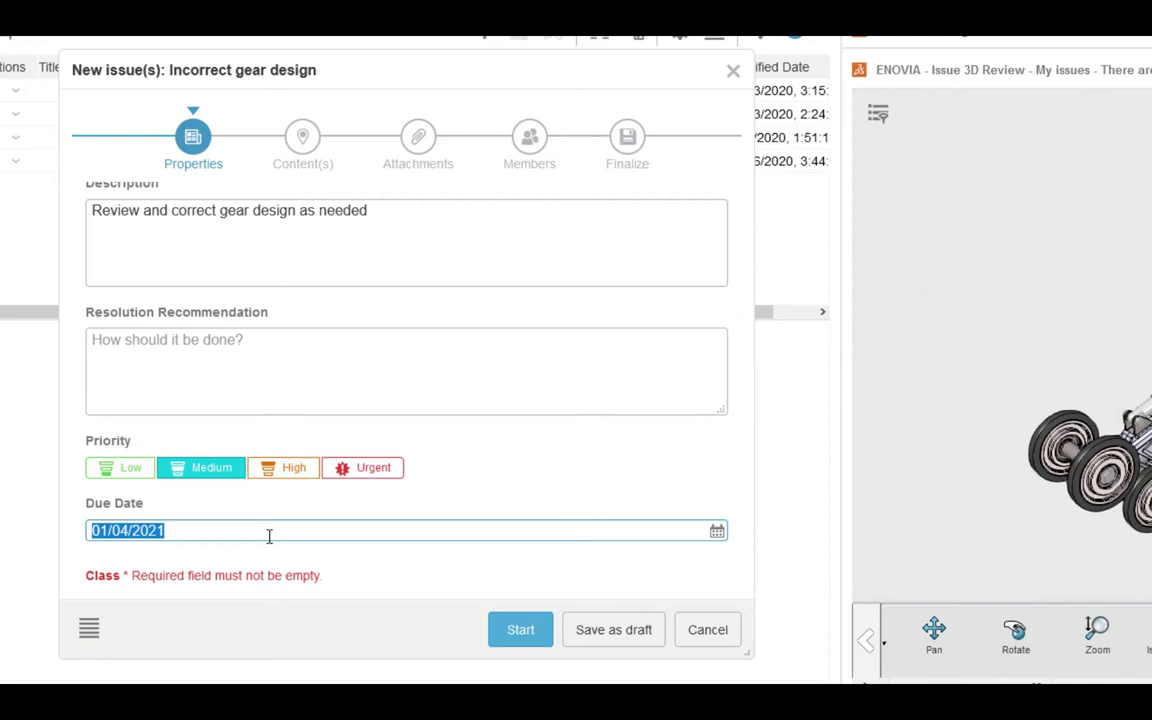
pyautogui.click(717, 531)
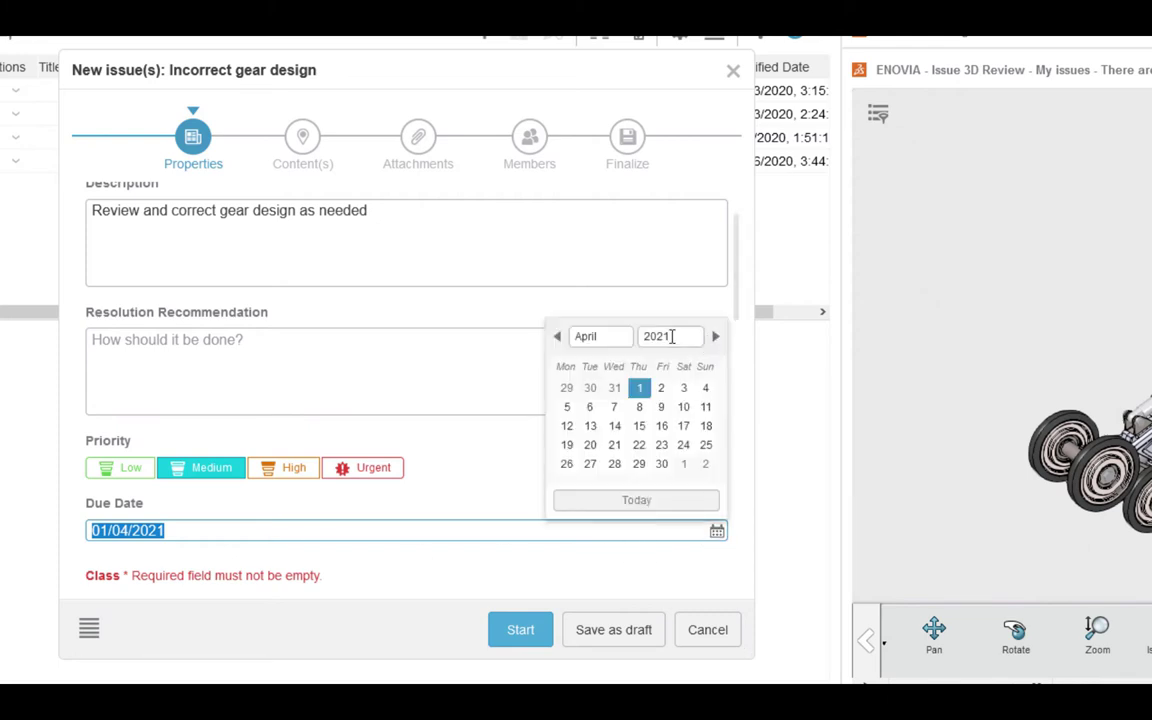
pyautogui.click(641, 389)
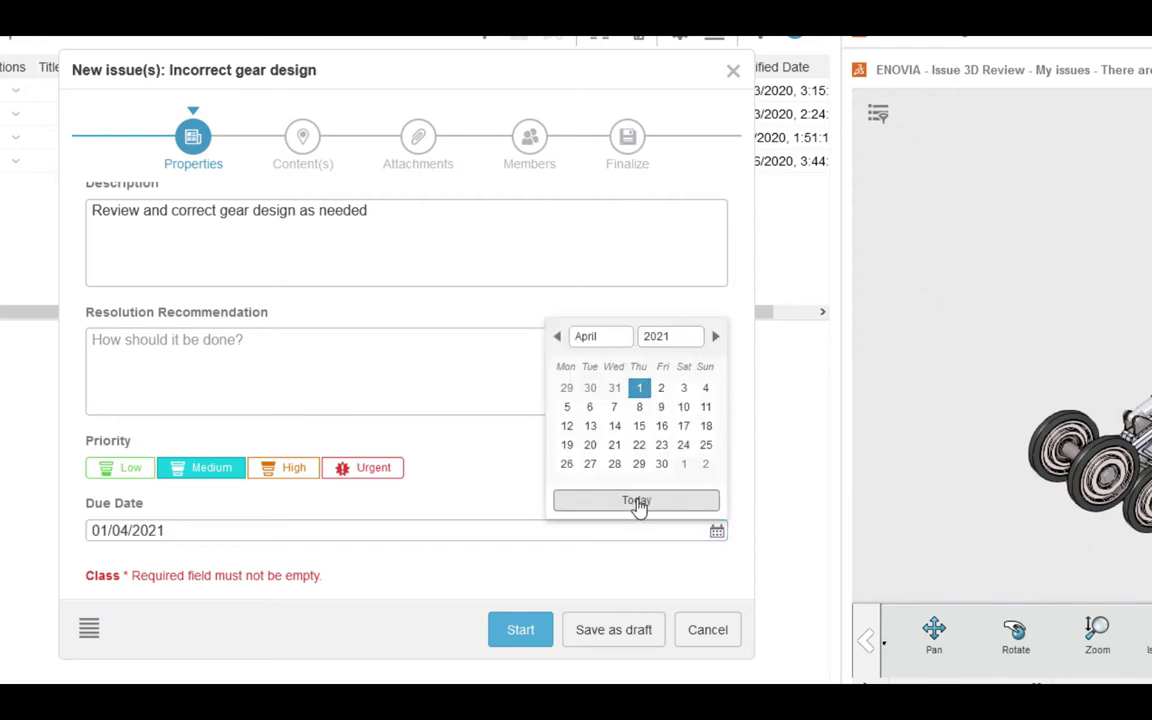
pyautogui.click(573, 561)
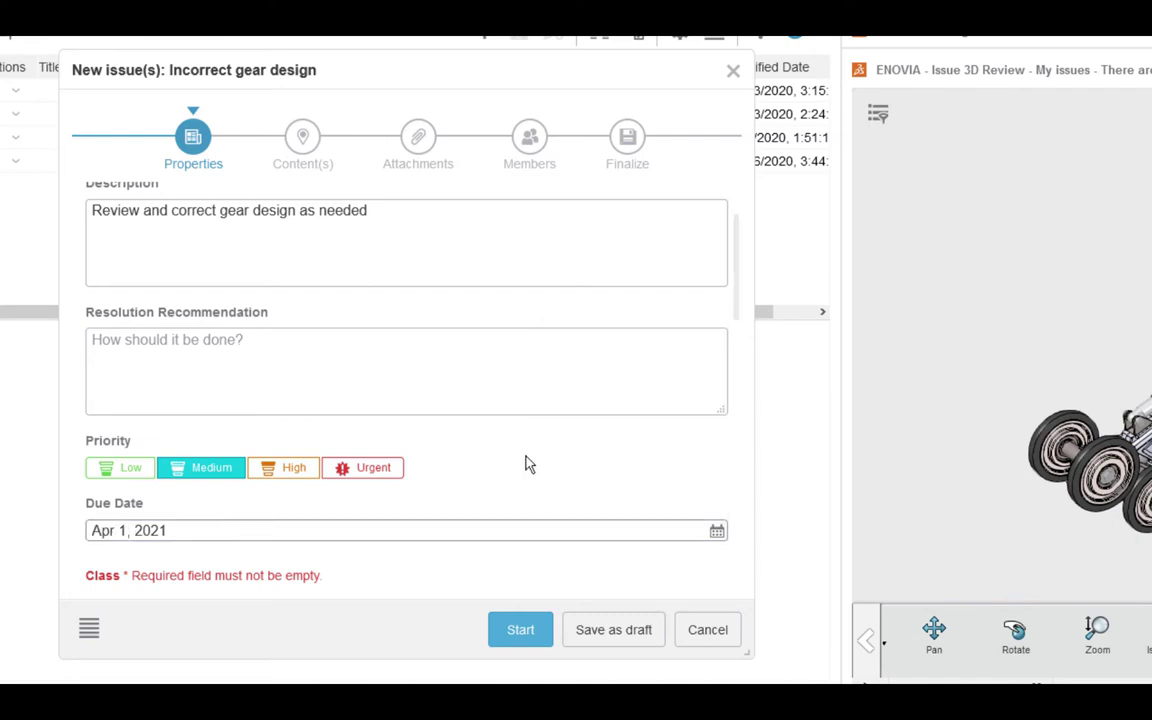
pyautogui.click(303, 137)
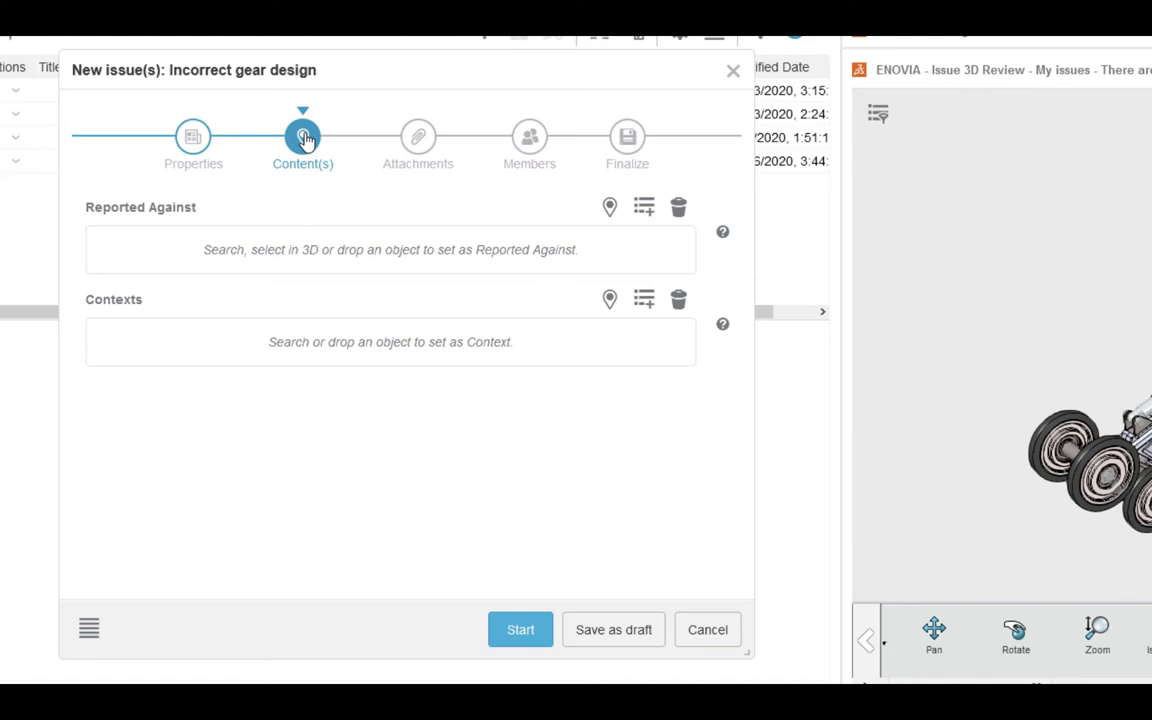
# - Set Reported Against to gear part 10000216(Default) by picking it in the 3D viewer
pyautogui.click(610, 209)
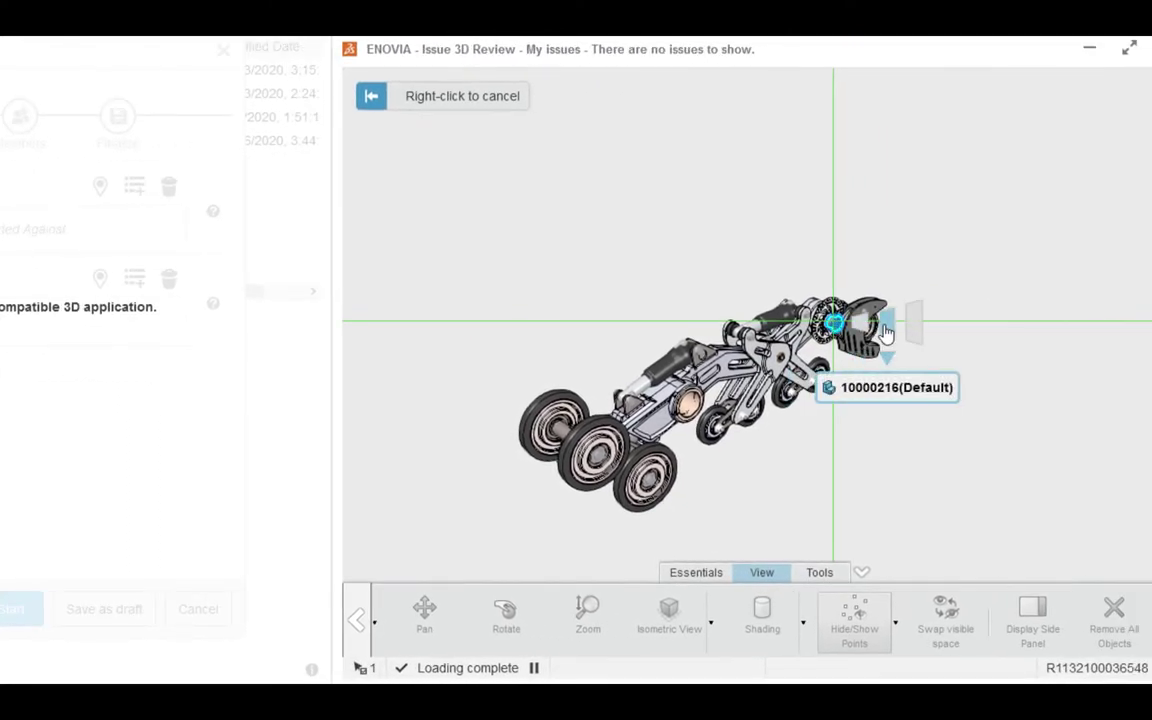
pyautogui.click(815, 372)
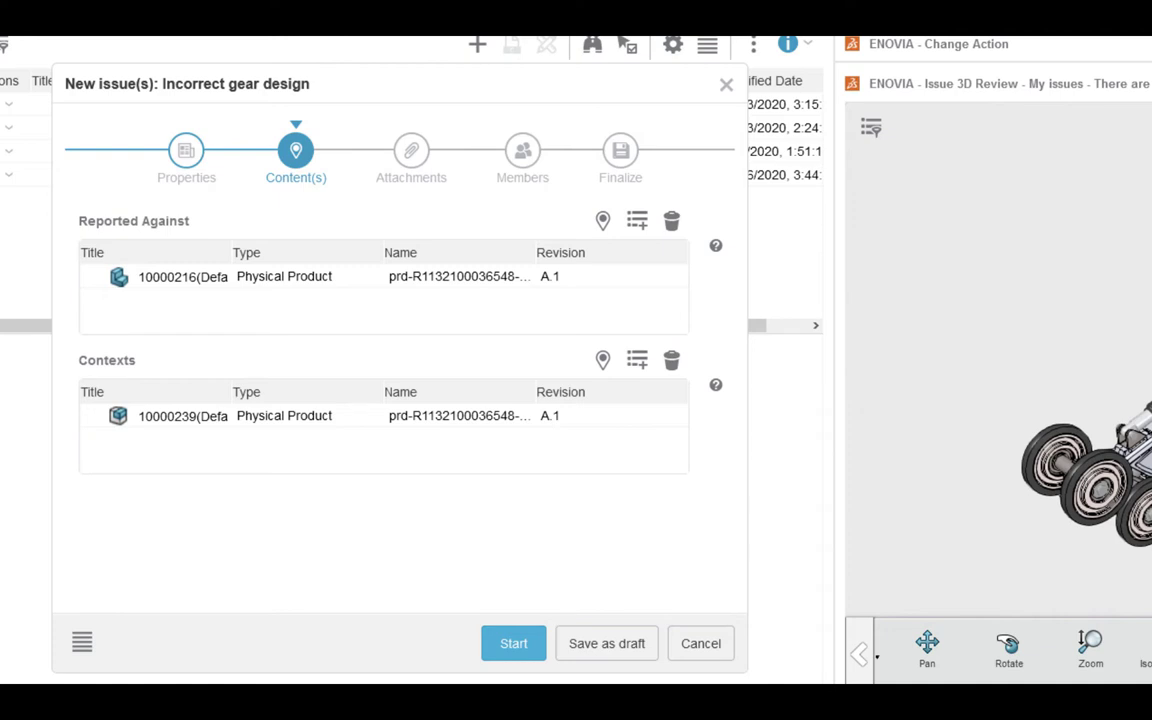
# - Advance the New issue wizard to Attachments, adding no documents
pyautogui.click(411, 155)
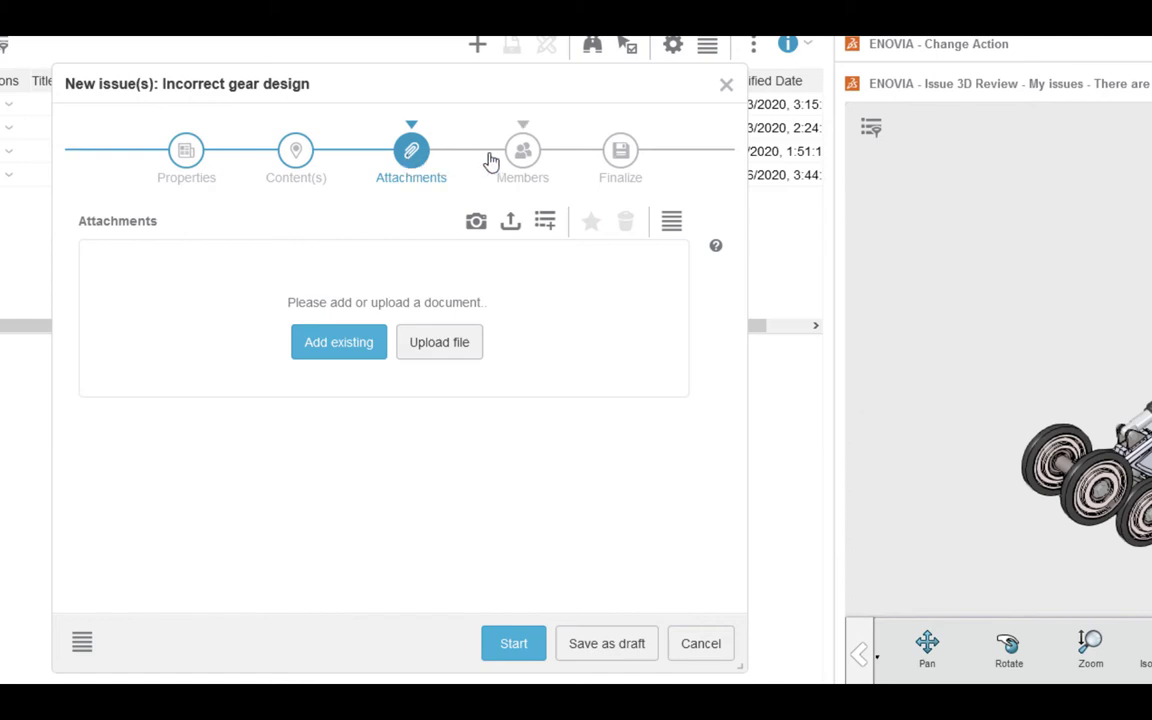
# - In Members, search Assignees for the colleague, add them, then proceed to Finalize
pyautogui.click(524, 155)
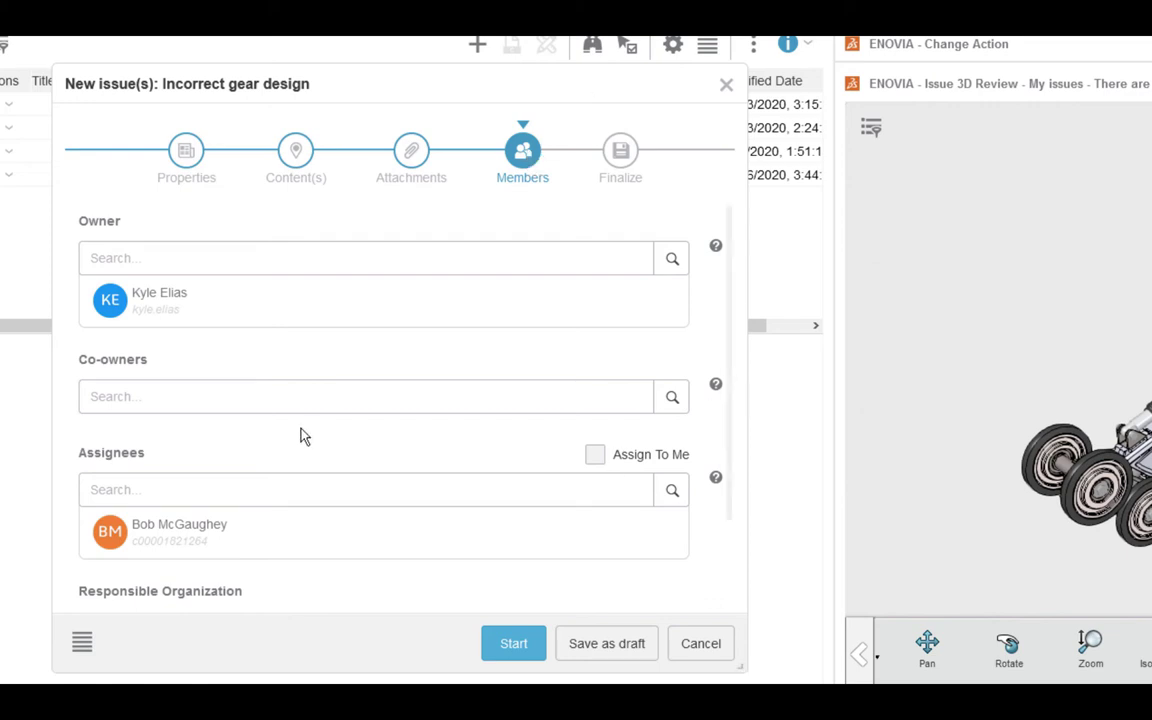
pyautogui.scroll(-2, 301, 440)
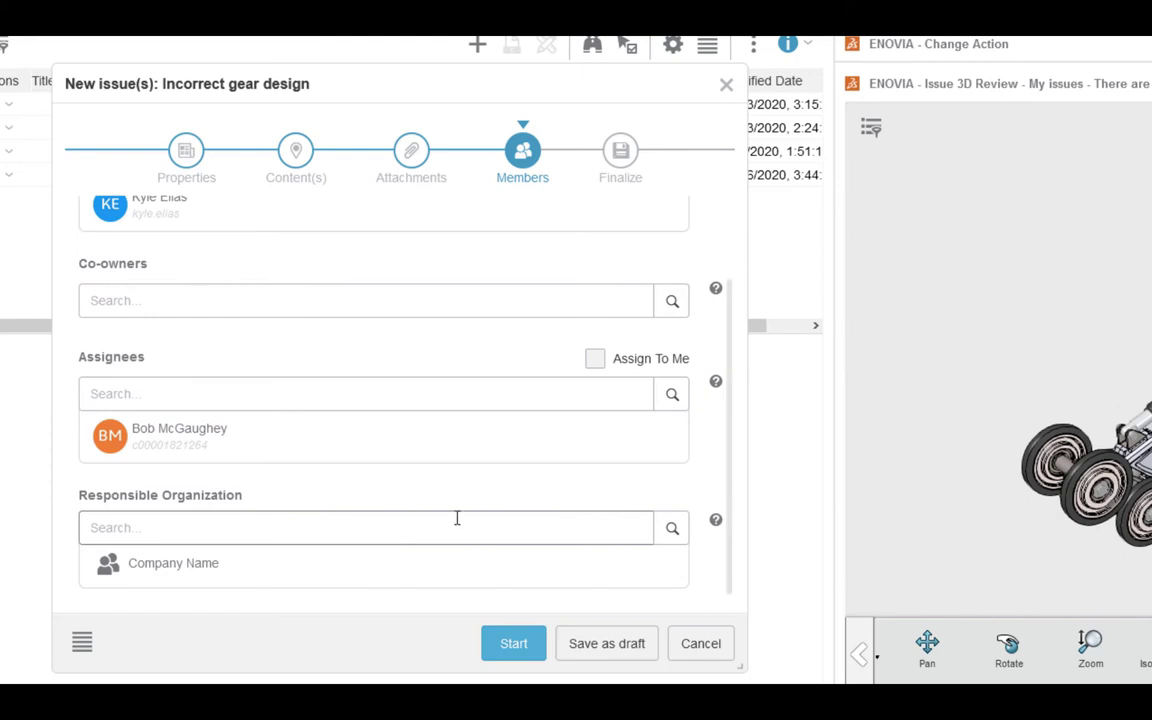
pyautogui.click(514, 399)
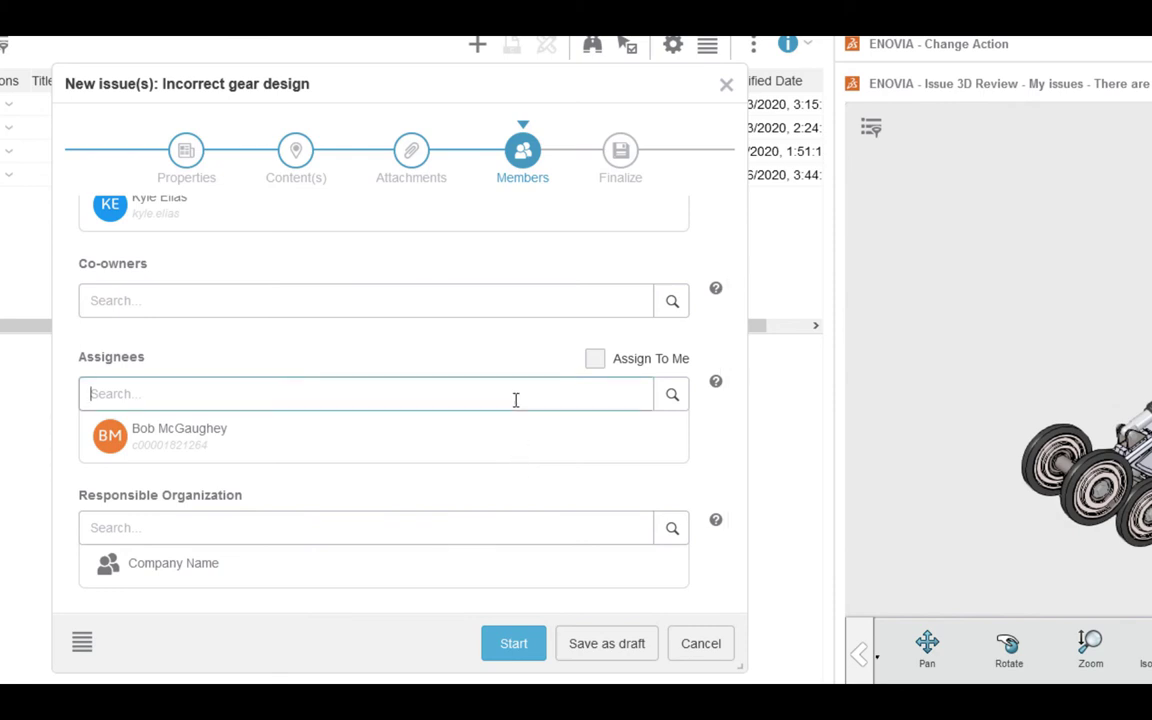
pyautogui.write('Nick')
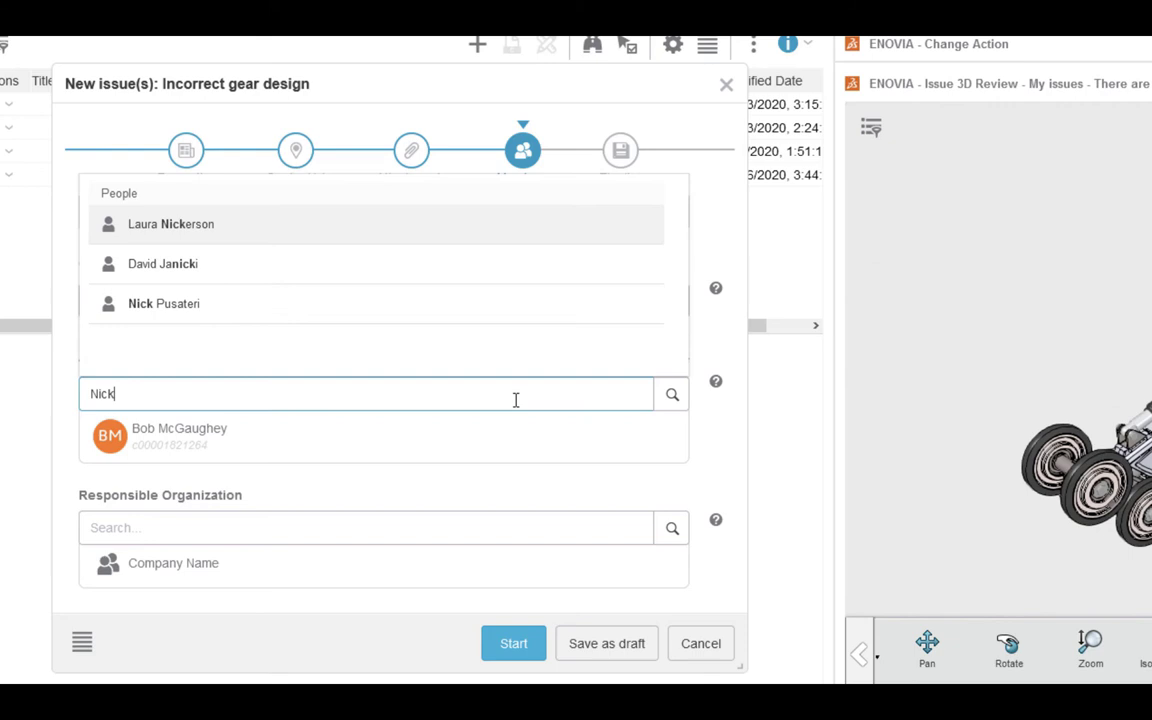
pyautogui.click(496, 343)
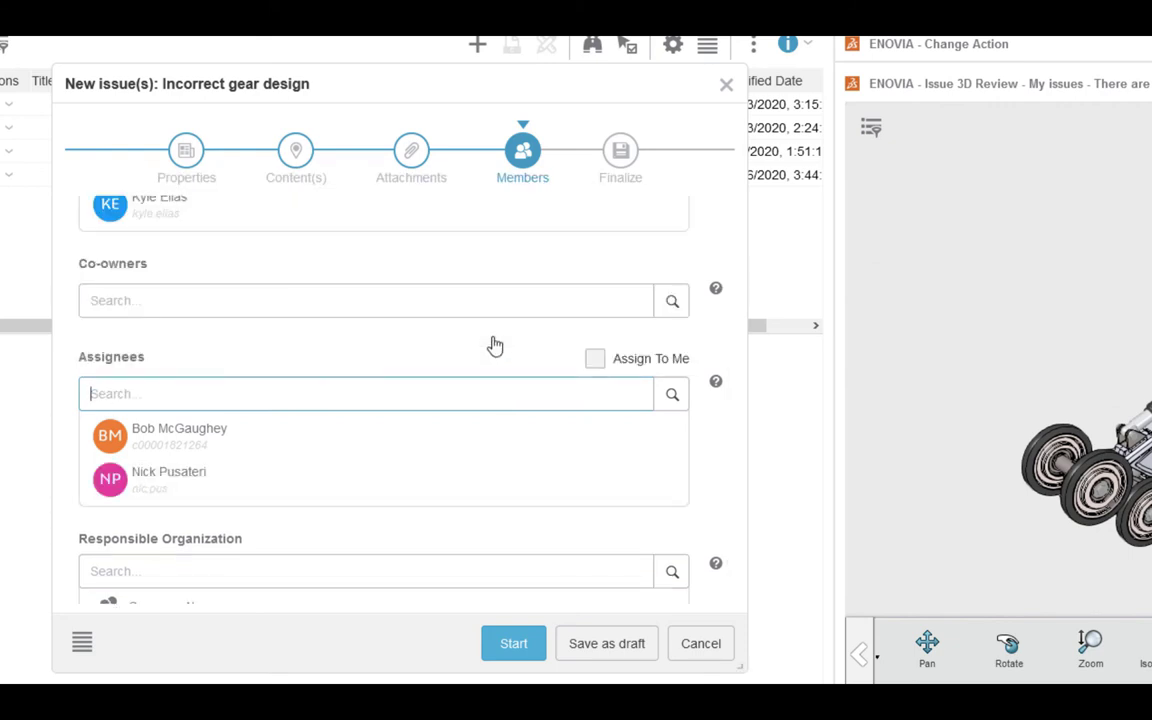
pyautogui.click(621, 158)
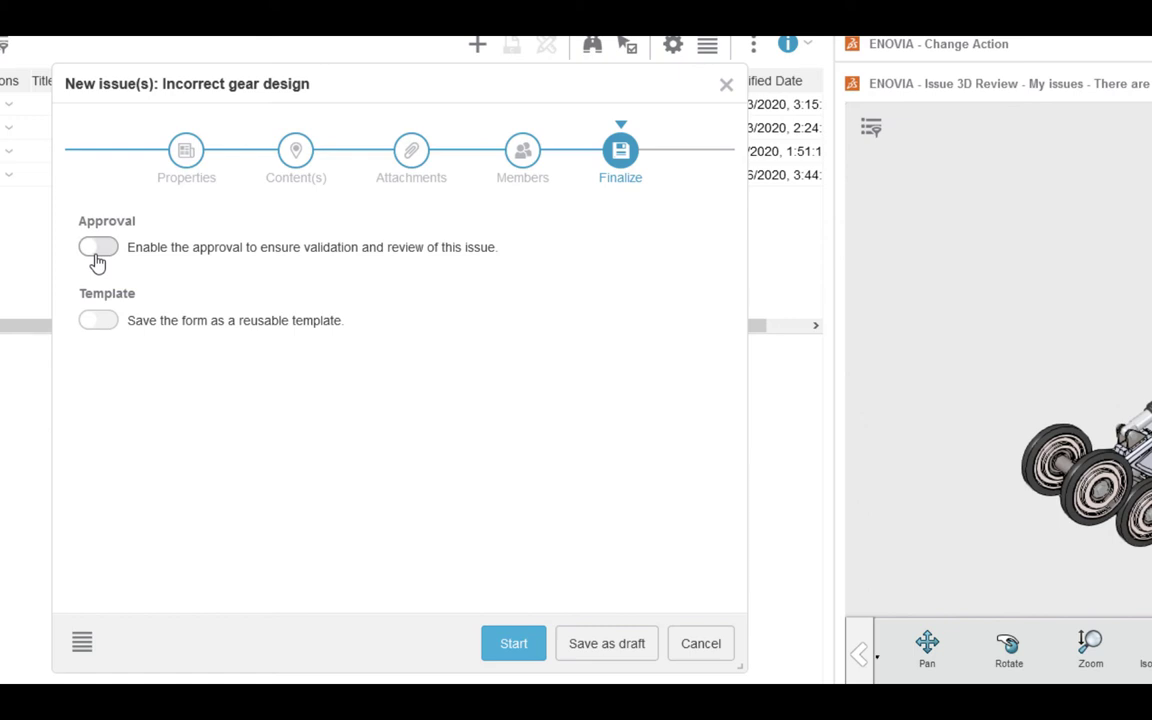
# - Switch Approval on and save 'Incorrect gear design' as a draft in Create state
pyautogui.click(98, 250)
pyautogui.click(637, 652)
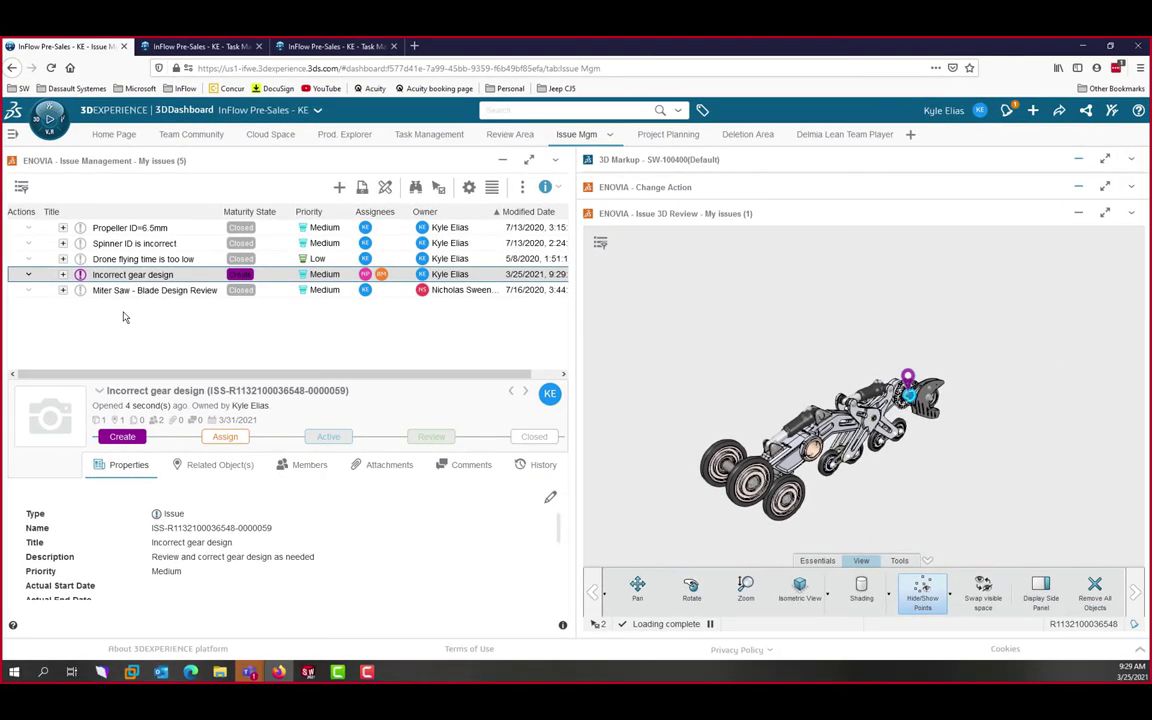
# - Expand the 'Incorrect gear design' row and check its Related Object(s), Comments and History tabs
pyautogui.click(62, 275)
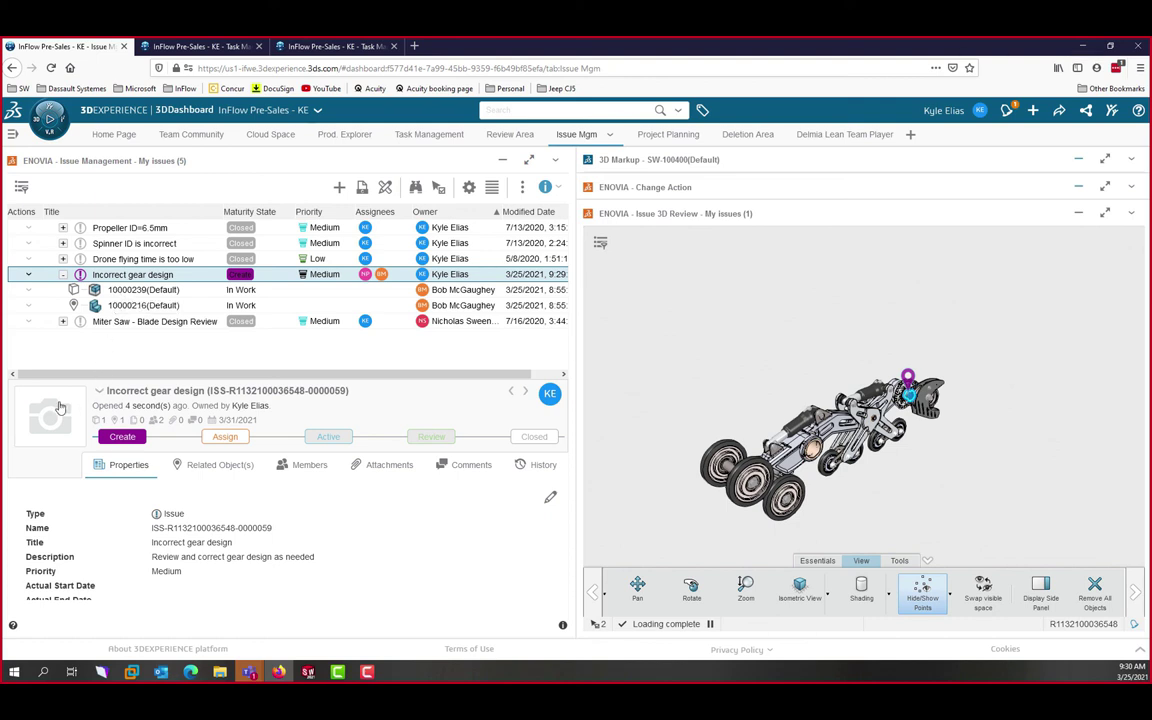
pyautogui.click(207, 474)
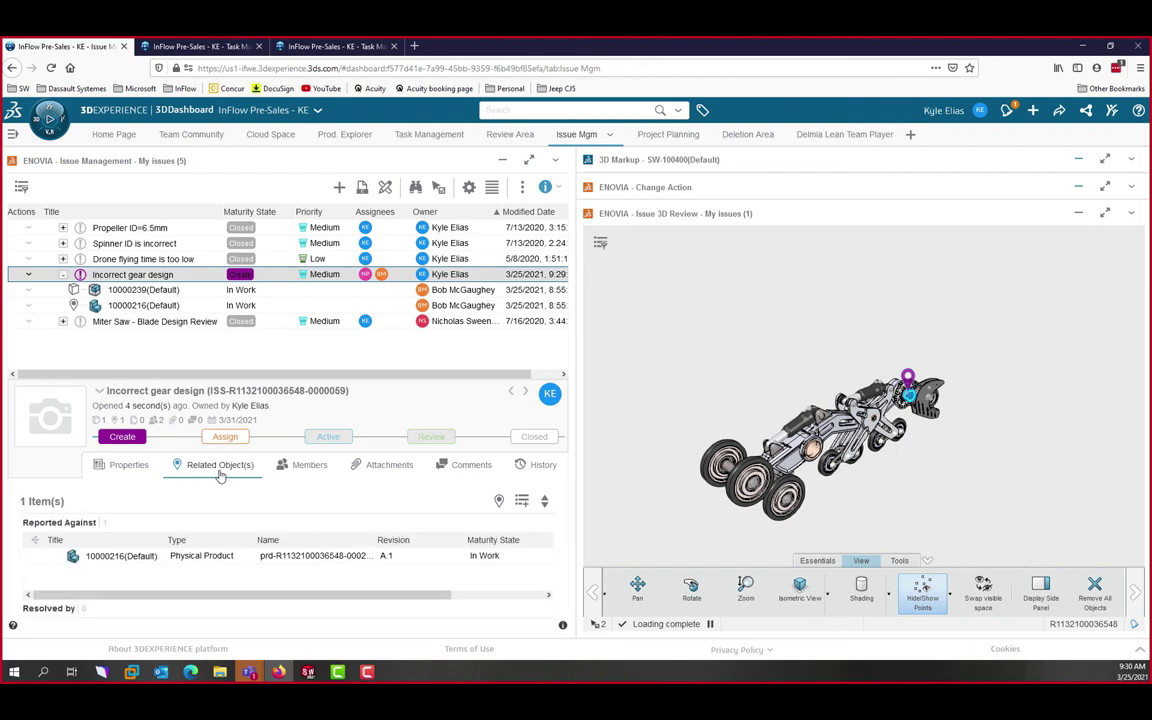
pyautogui.click(482, 479)
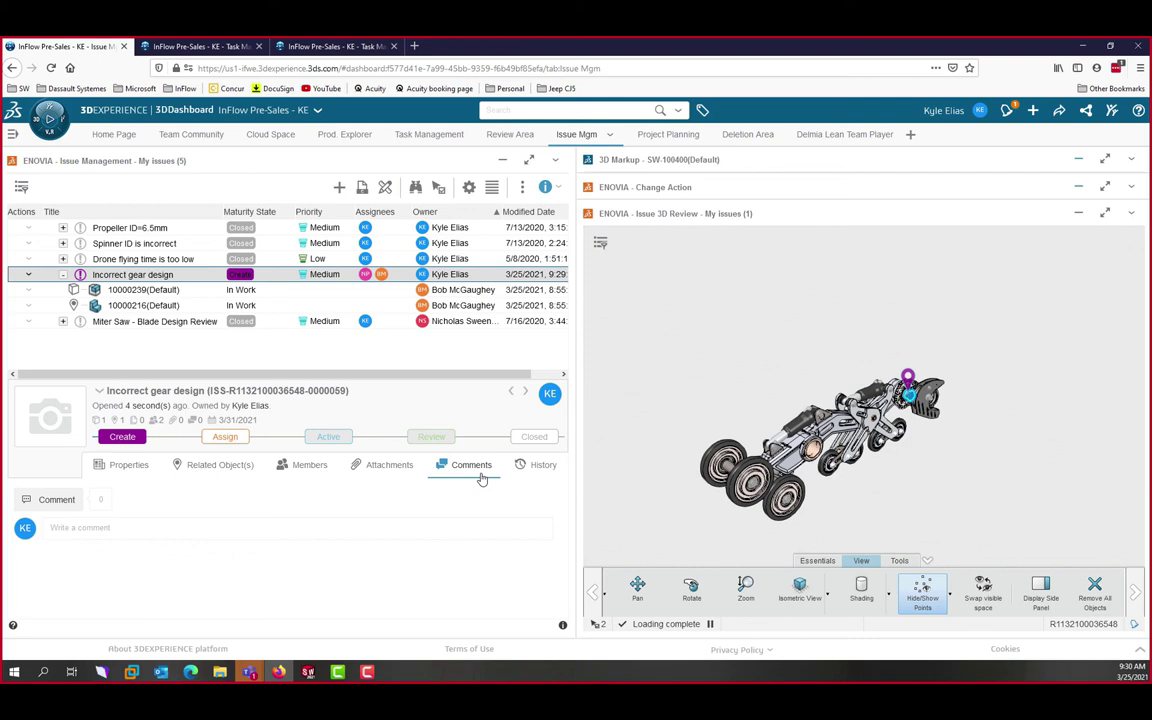
pyautogui.click(530, 470)
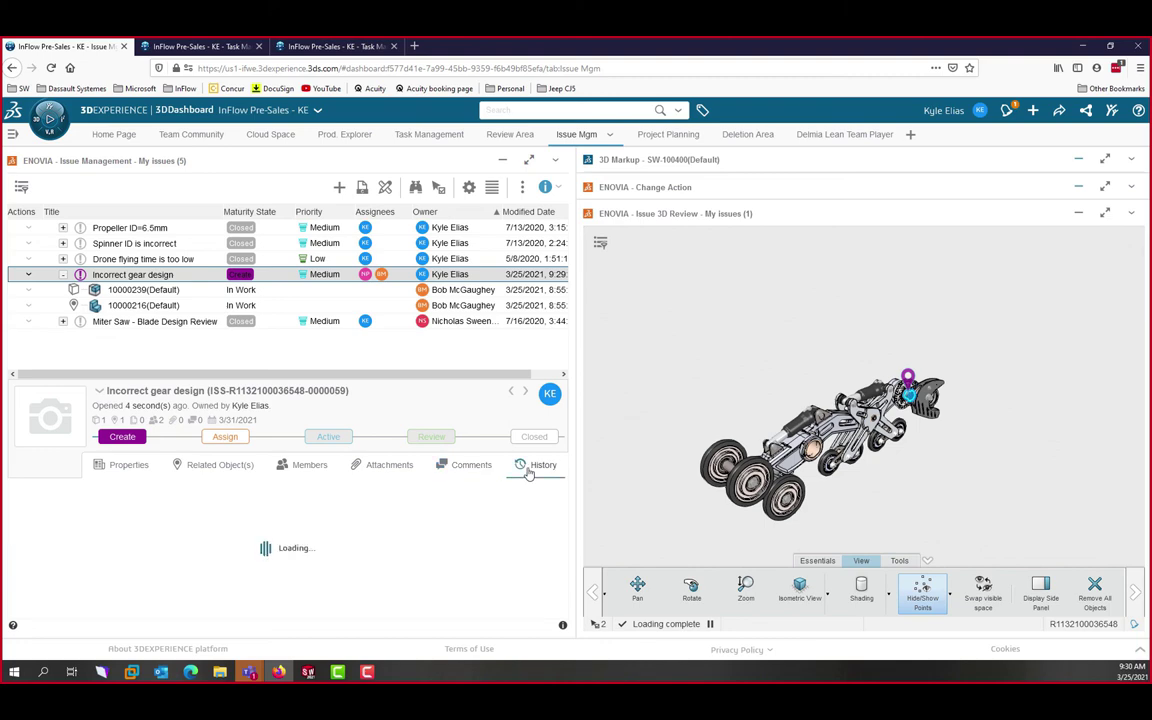